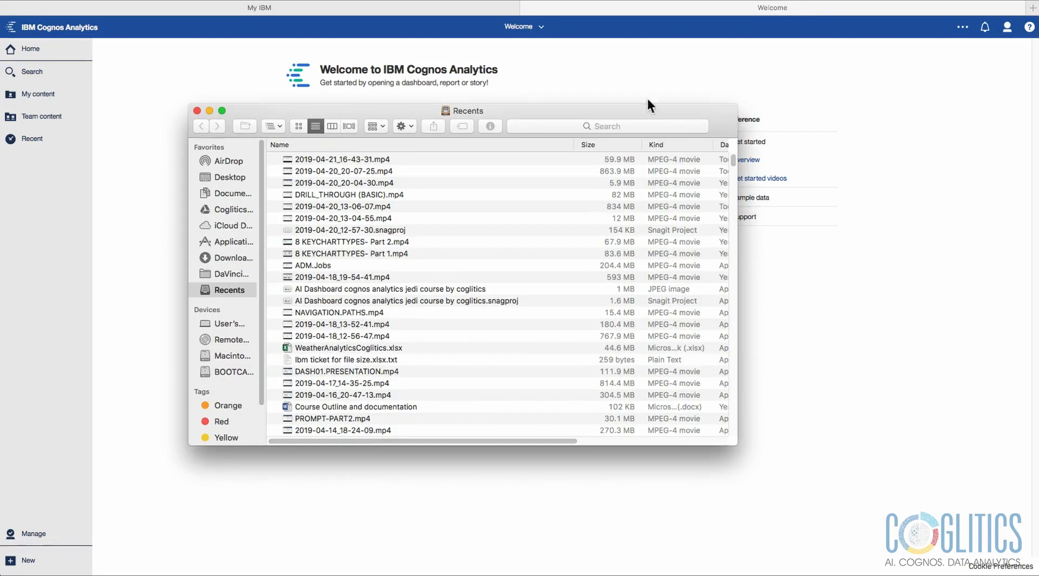
Step: In Finder, browse from Coglitics.com into 2019 - Coglitics Course Materials > Files and select SampleSalesCoglitics.xlsx
{"action": "left_click", "coordinate": [223, 178]}
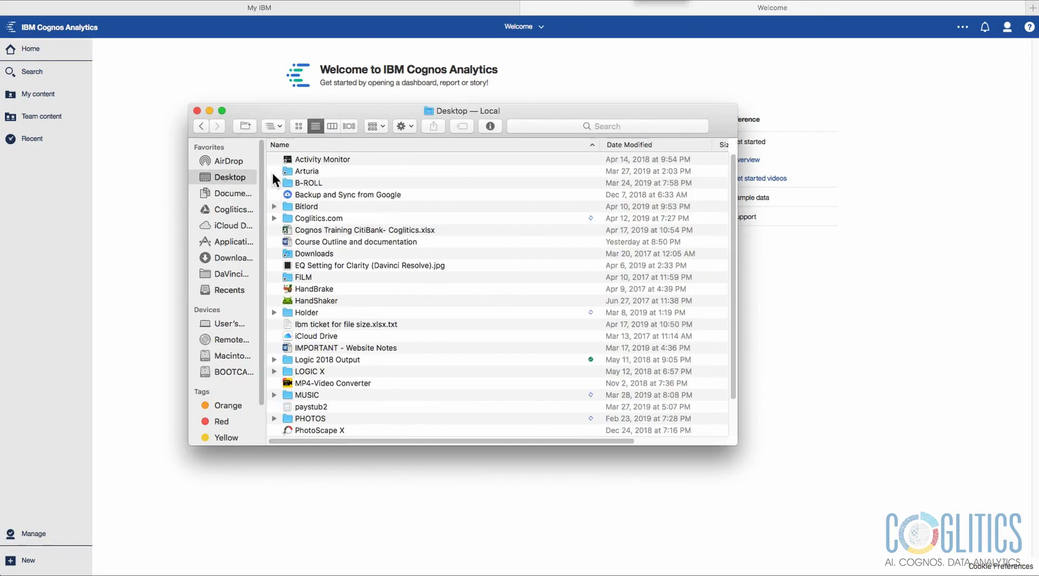
{"action": "left_click_drag", "start_coordinate": [384, 111], "coordinate": [592, 93]}
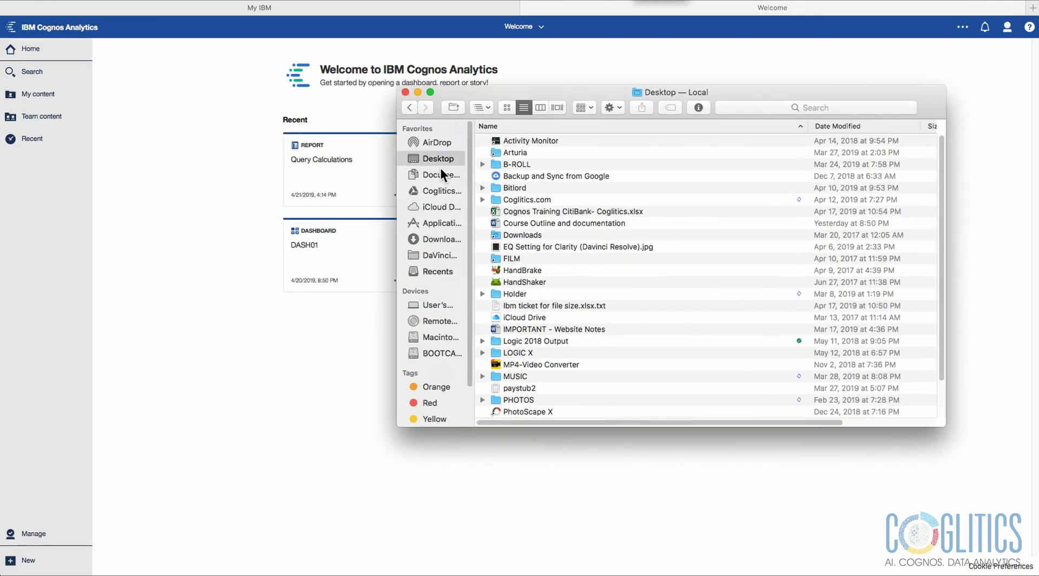
{"action": "left_click", "coordinate": [427, 190]}
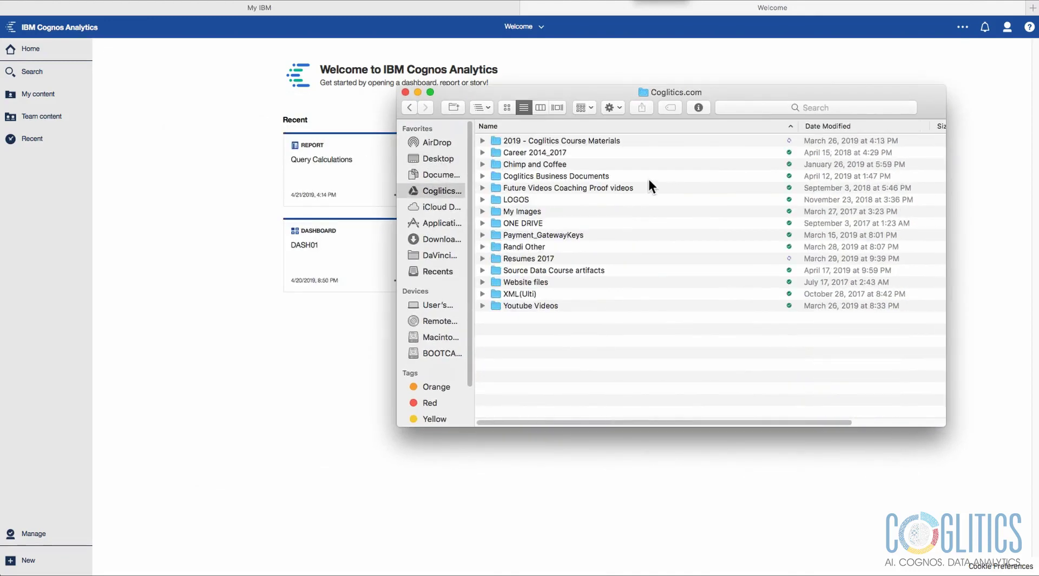
{"action": "double_click", "coordinate": [522, 140]}
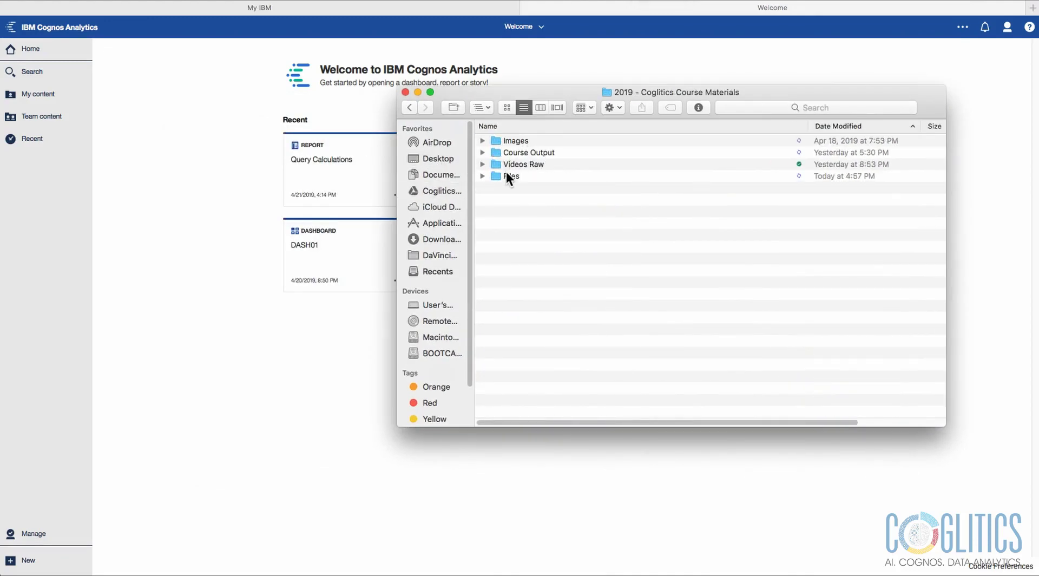
{"action": "double_click", "coordinate": [508, 175]}
{"action": "left_click", "coordinate": [626, 212]}
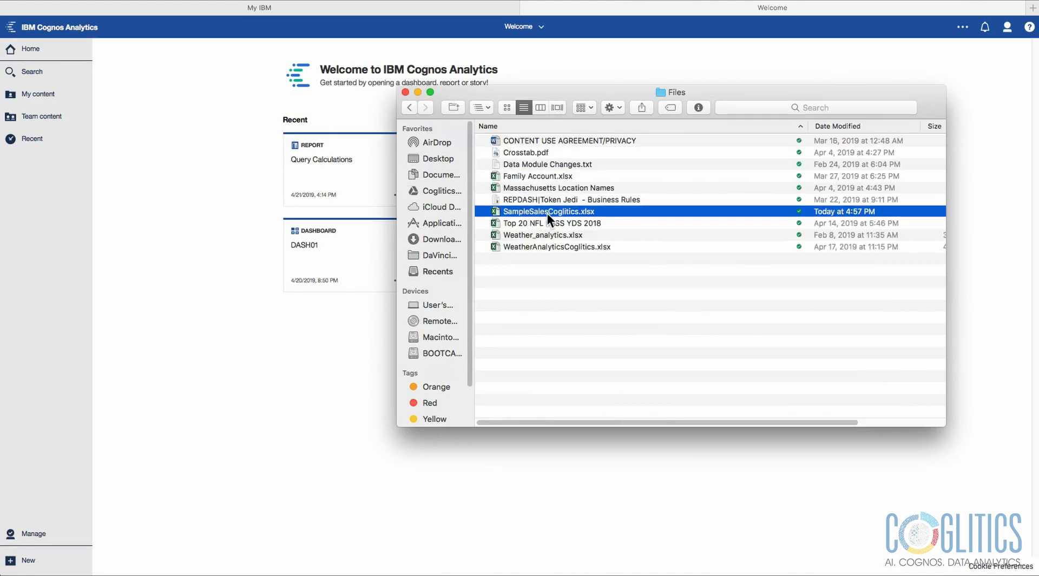
Step: Drag SampleSalesCoglitics.xlsx from Finder into Cognos to upload it, copying its file name
{"action": "left_click_drag", "start_coordinate": [540, 90], "coordinate": [677, 43]}
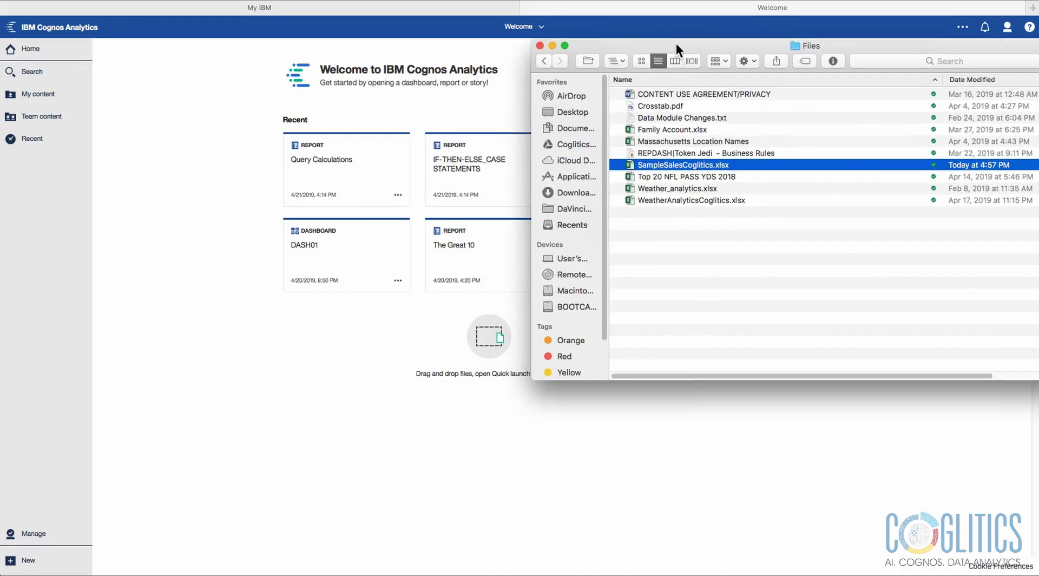
{"action": "left_click_drag", "start_coordinate": [682, 167], "coordinate": [535, 541]}
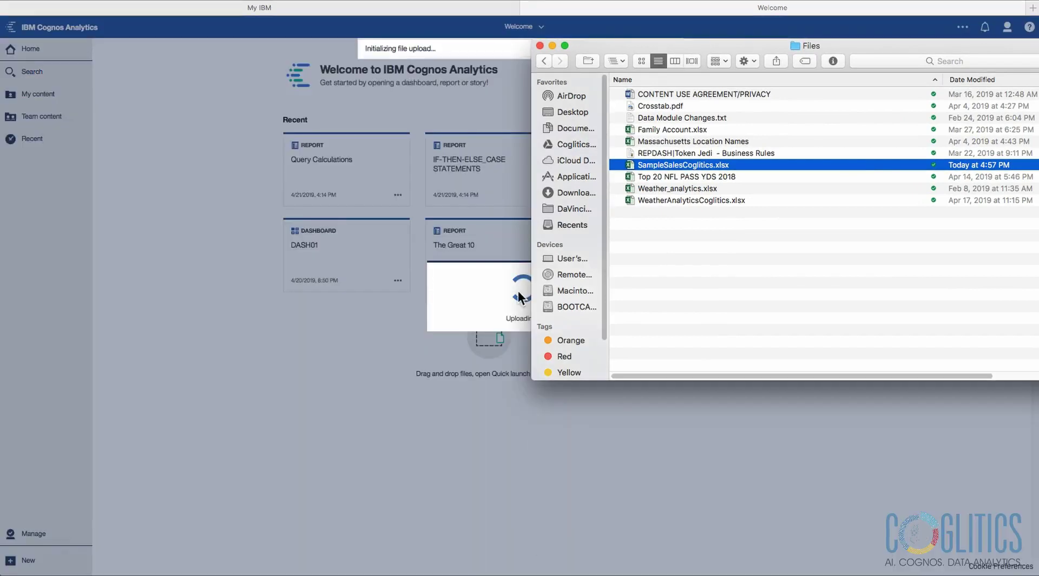
{"action": "left_click", "coordinate": [684, 165]}
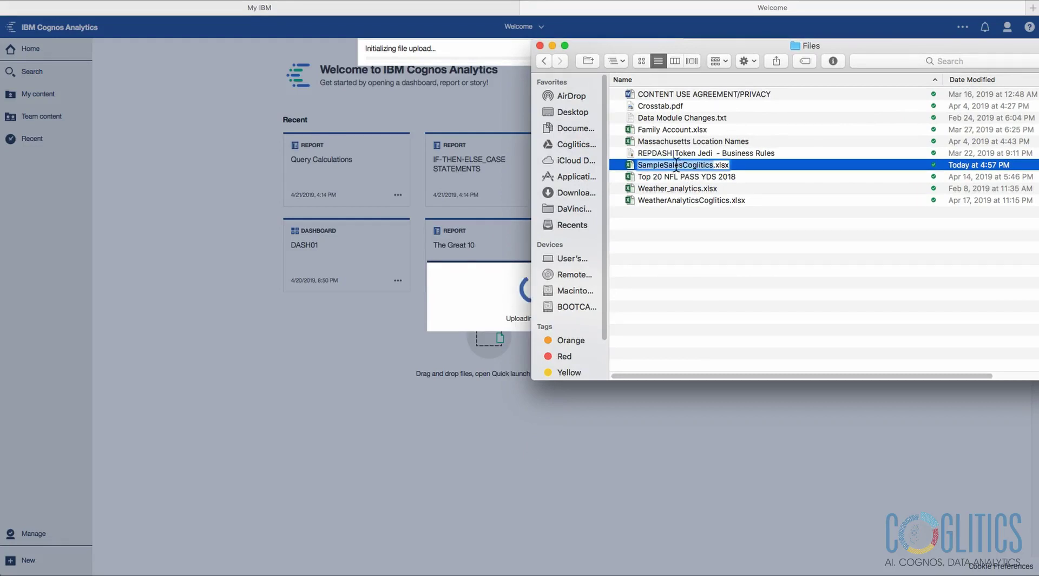
{"action": "right_click", "coordinate": [676, 164]}
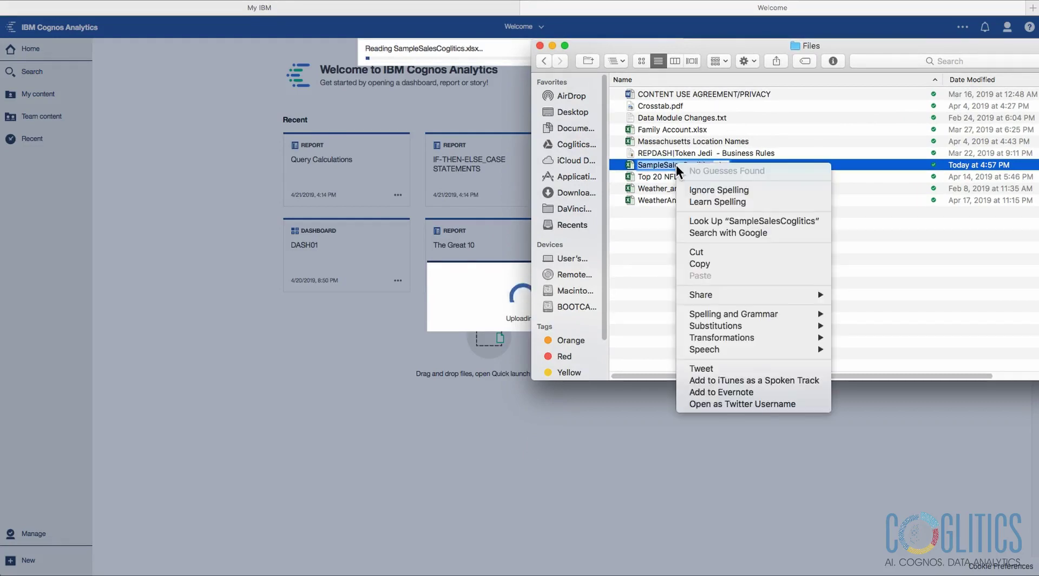
{"action": "left_click", "coordinate": [713, 263]}
{"action": "key", "text": "Escape"}
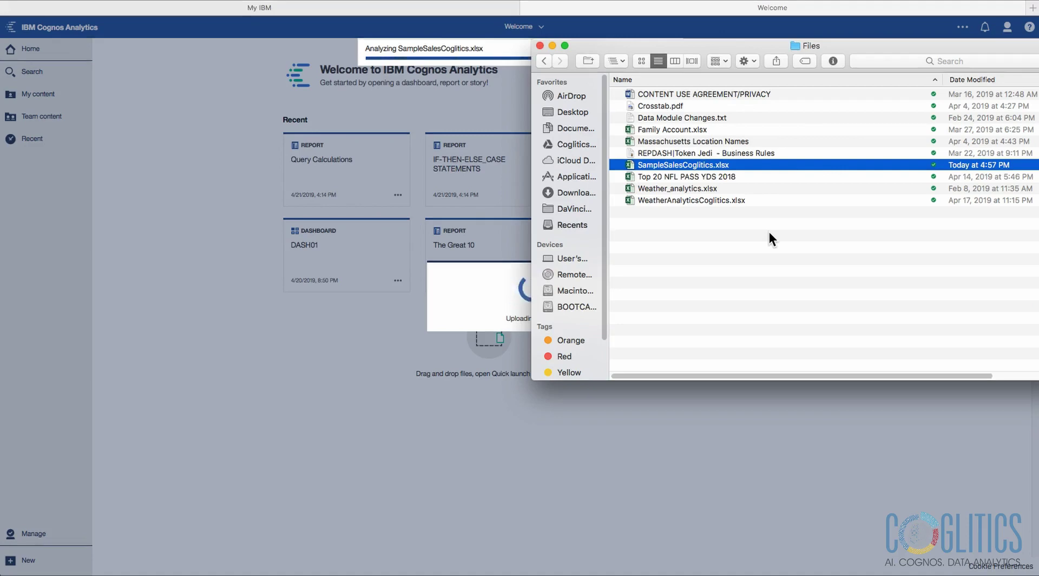
{"action": "left_click", "coordinate": [552, 45]}
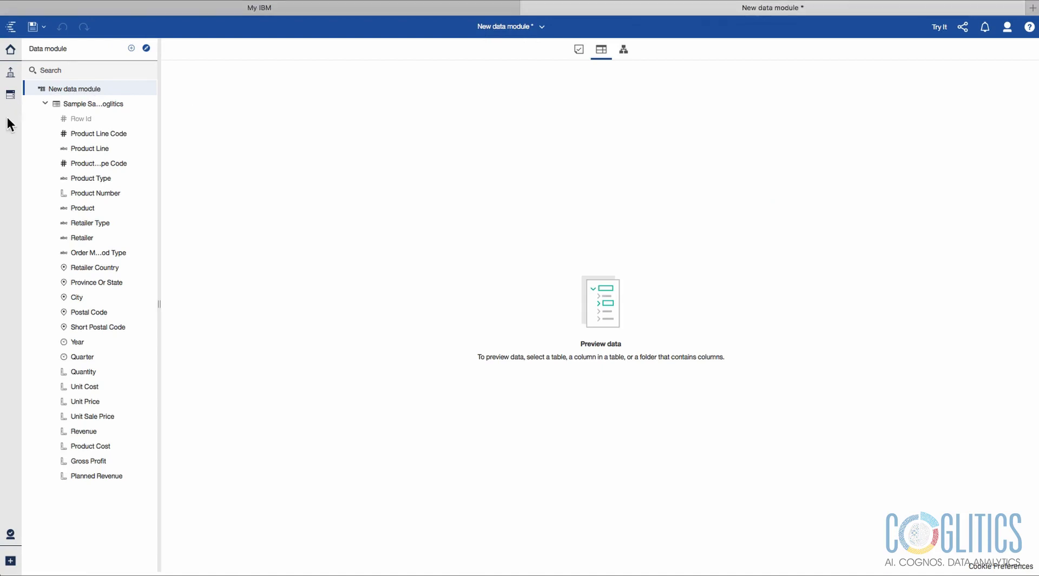
Step: Expand SampleSalesCoglitics.xlsx in the Sources panel and preview its sales table data
{"action": "left_click", "coordinate": [10, 95]}
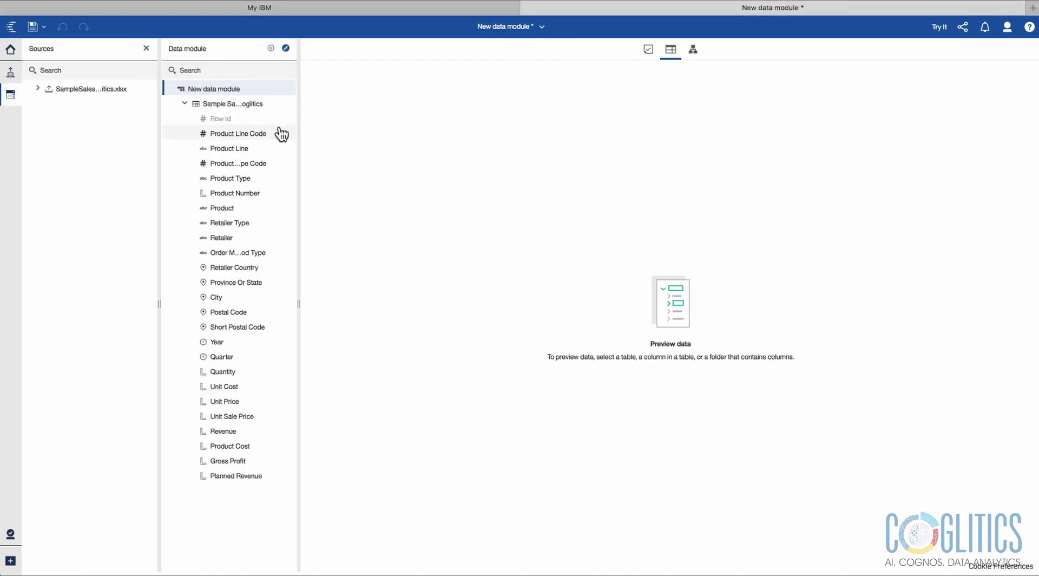
{"action": "left_click", "coordinate": [38, 89]}
{"action": "left_click", "coordinate": [221, 164]}
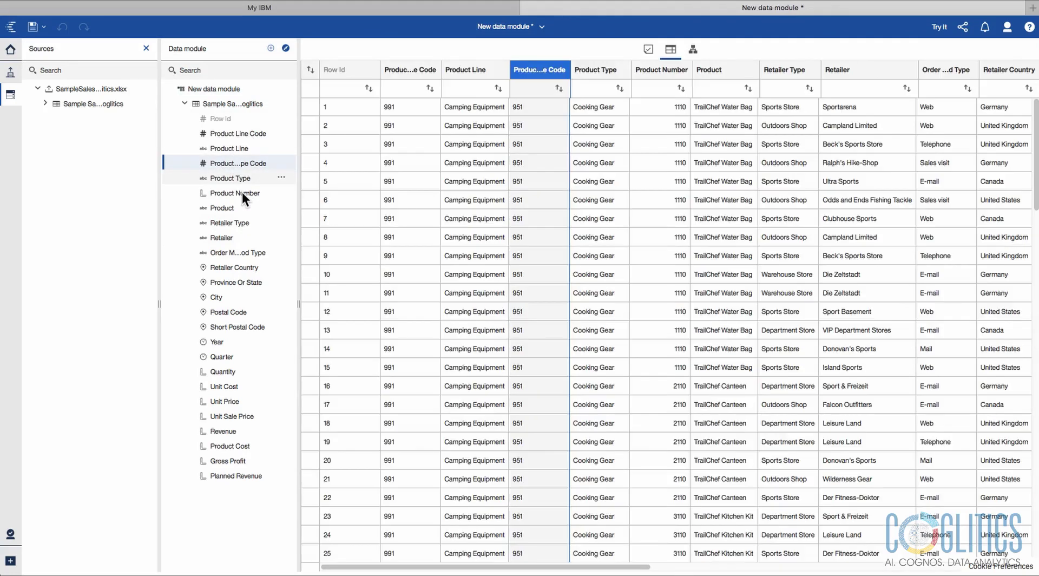
Step: In Product Number's Properties, set Usage to Identifier and Aggregate to Count Distinct
{"action": "left_click", "coordinate": [240, 181]}
{"action": "left_click", "coordinate": [215, 192]}
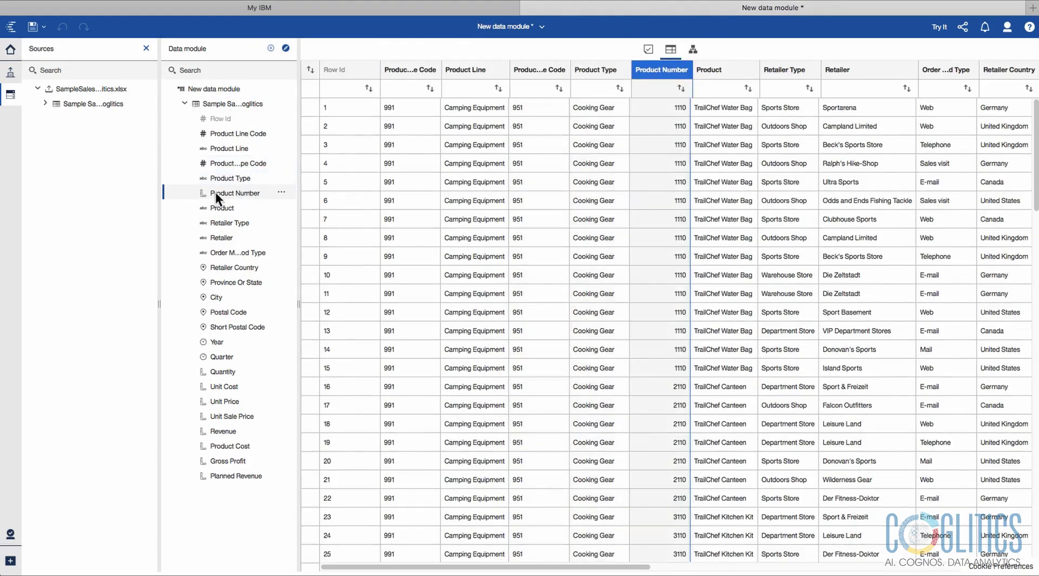
{"action": "left_click", "coordinate": [285, 194]}
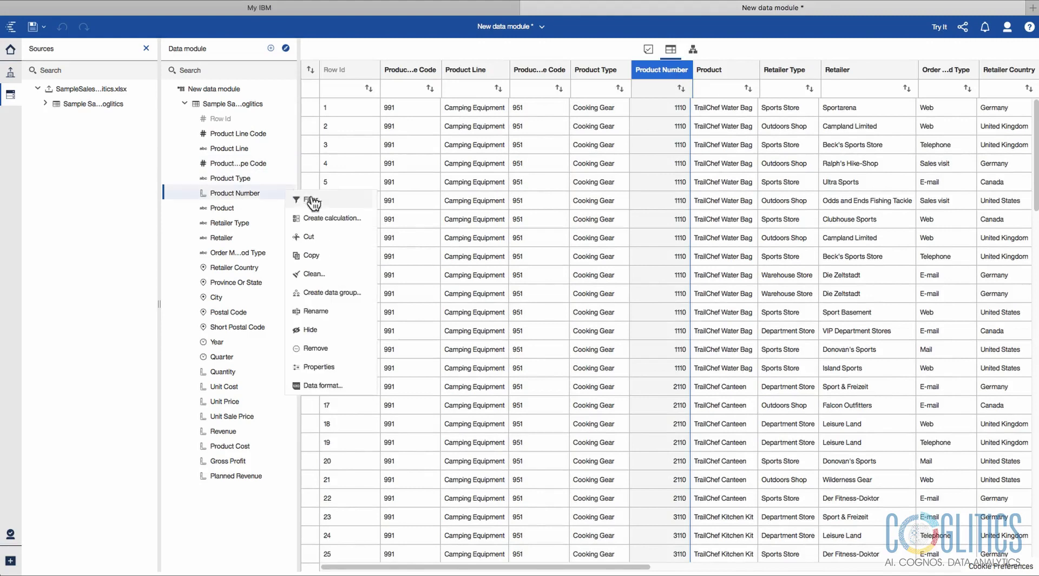
{"action": "left_click", "coordinate": [335, 367]}
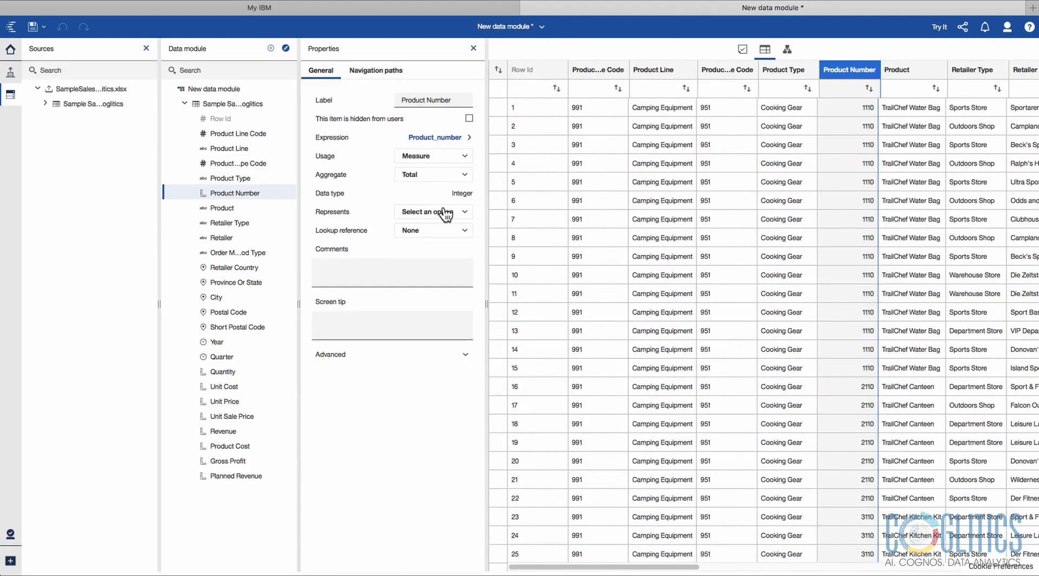
{"action": "left_click", "coordinate": [462, 157]}
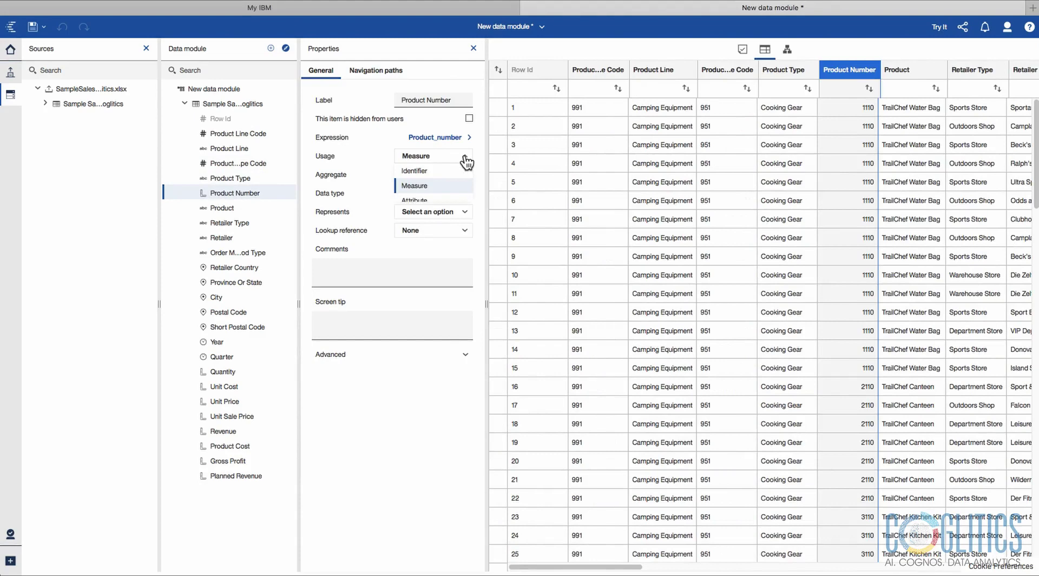
{"action": "left_click", "coordinate": [452, 171]}
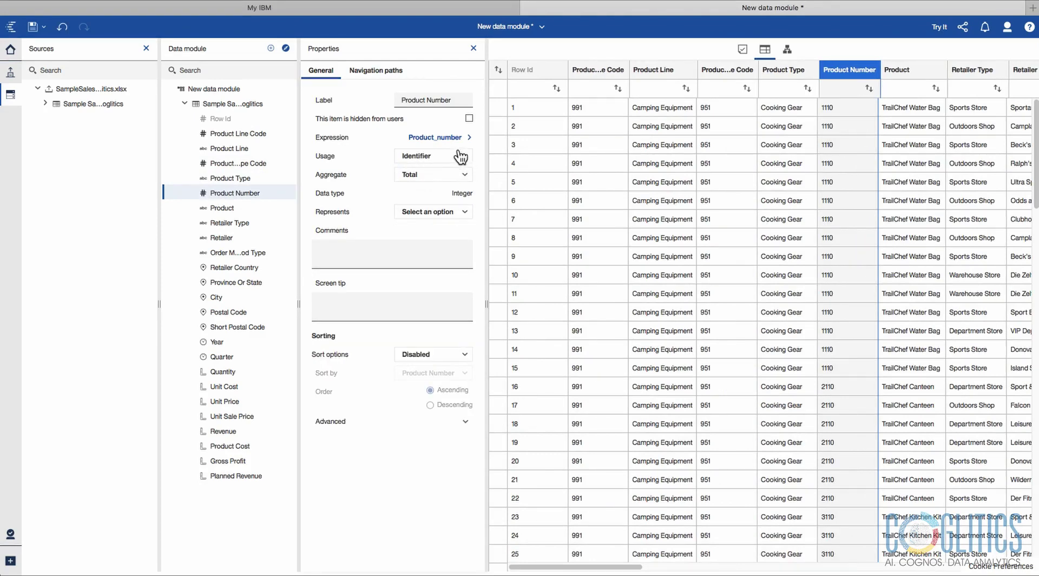
{"action": "left_click", "coordinate": [464, 174]}
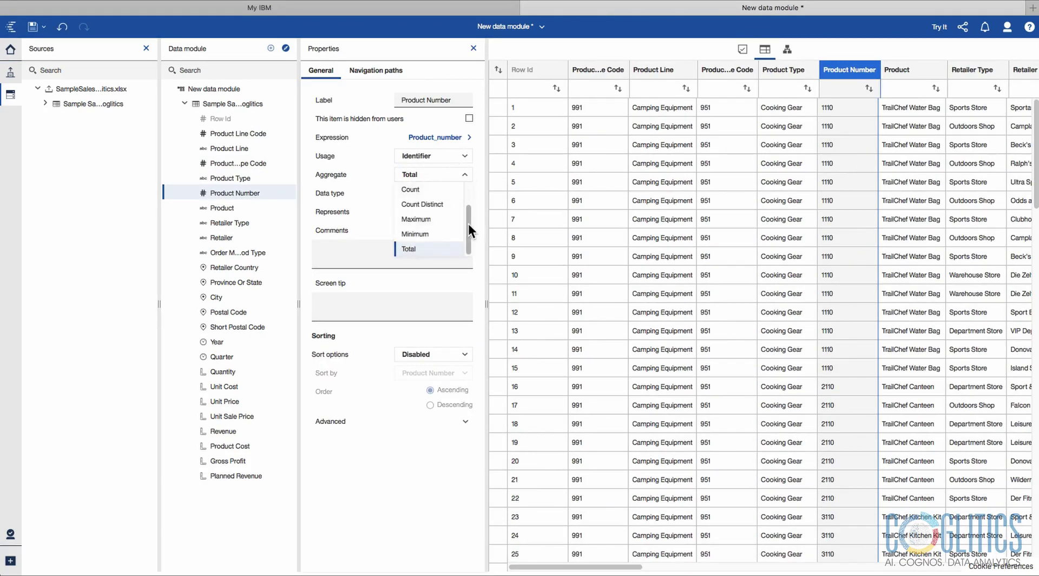
{"action": "left_click", "coordinate": [433, 204]}
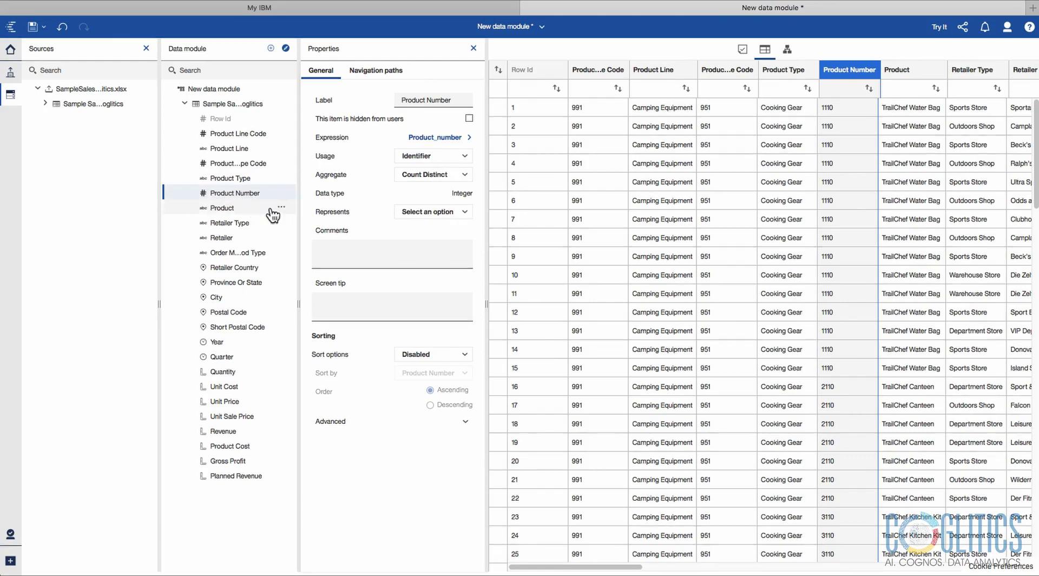
Step: Inspect the properties of Product, Retailer Type, Retailer, Order Method Type, Retailer Country, Province Or State, City and postal fields
{"action": "left_click", "coordinate": [241, 208]}
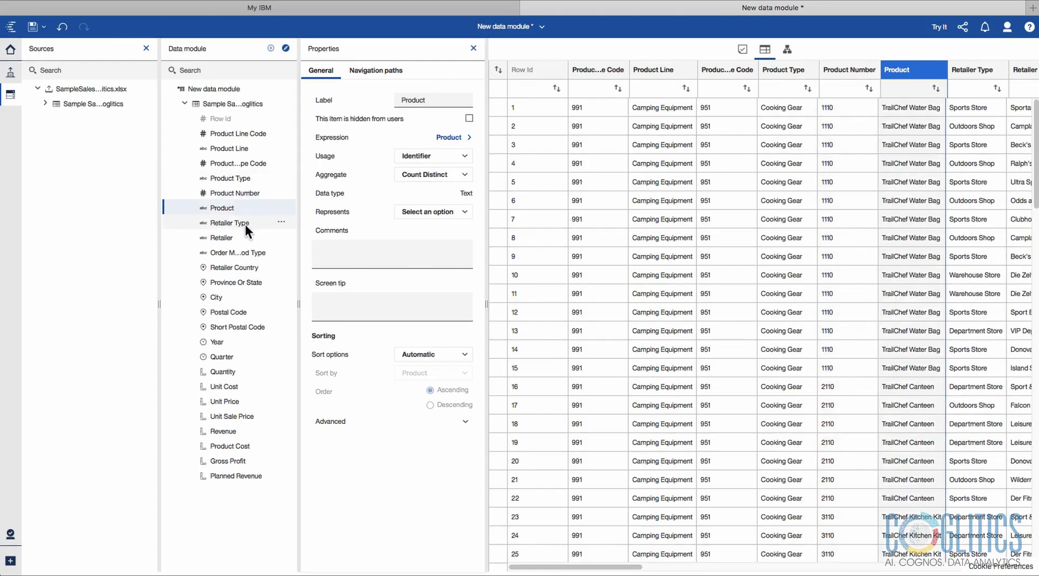
{"action": "left_click", "coordinate": [245, 223]}
{"action": "left_click", "coordinate": [241, 237]}
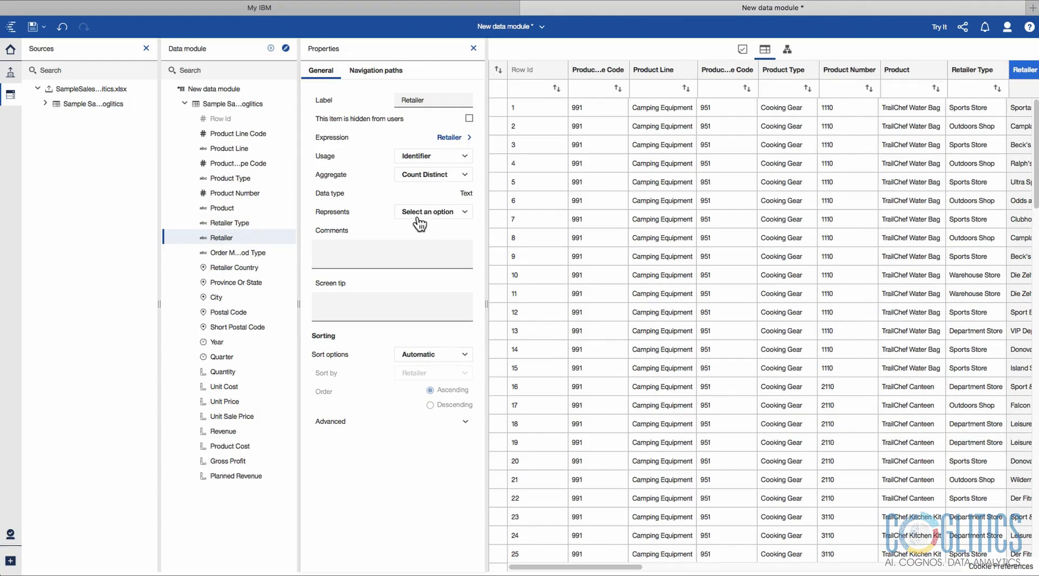
{"action": "left_click", "coordinate": [242, 252]}
{"action": "left_click", "coordinate": [223, 267]}
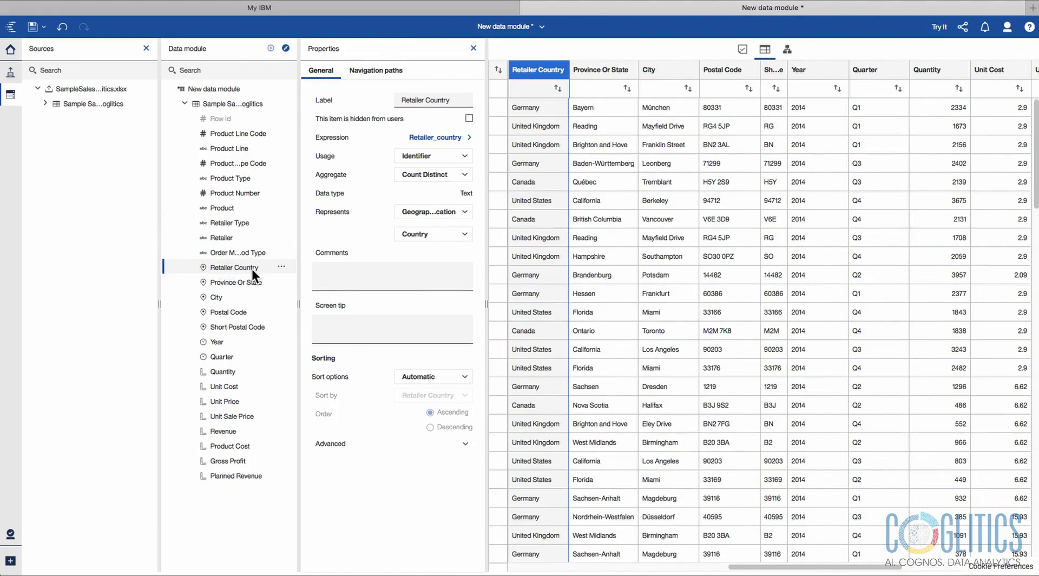
{"action": "left_click", "coordinate": [242, 281]}
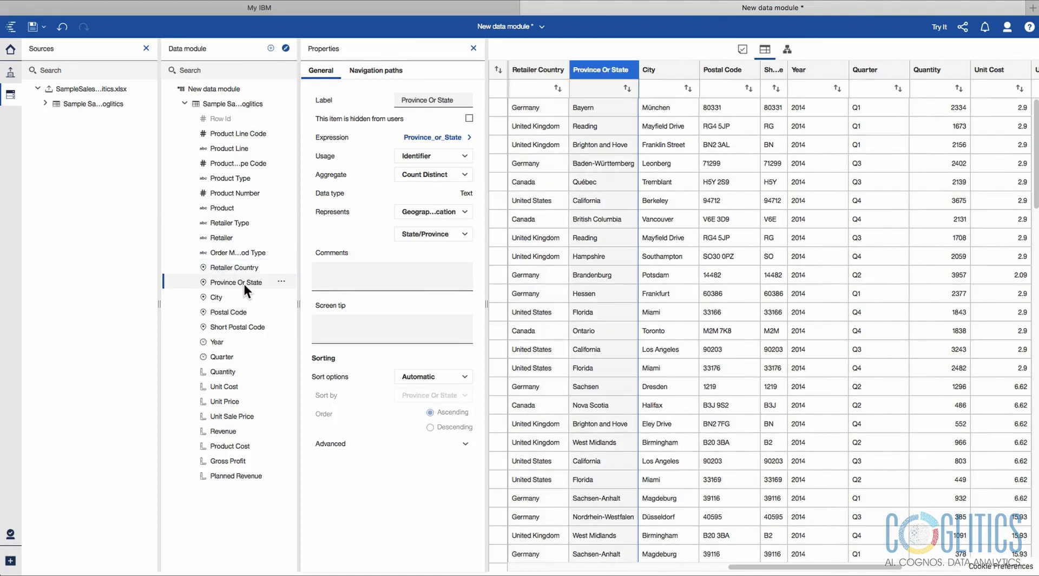
{"action": "left_click", "coordinate": [224, 298]}
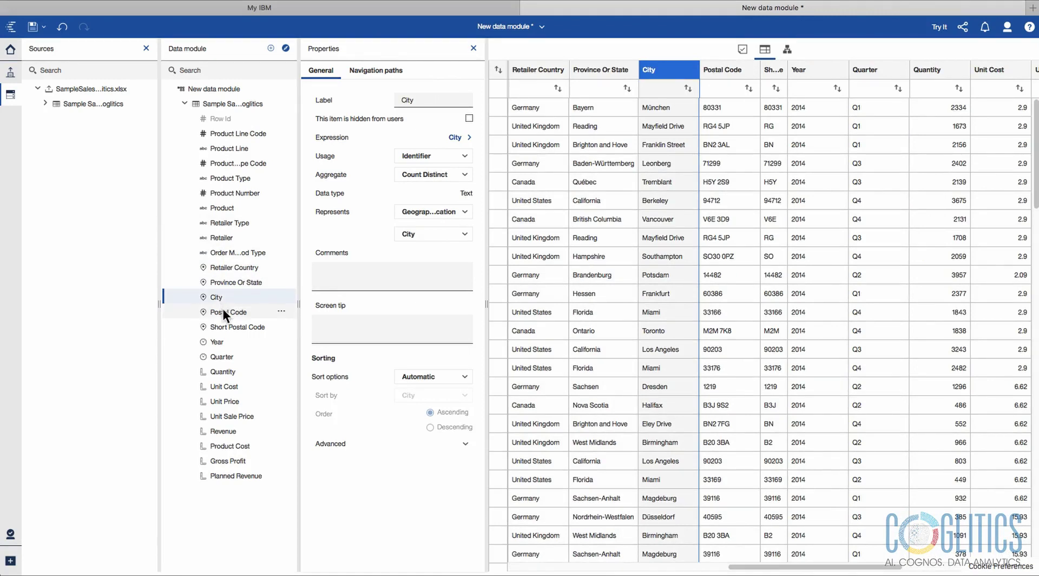
{"action": "left_click", "coordinate": [222, 311]}
{"action": "left_click", "coordinate": [241, 326]}
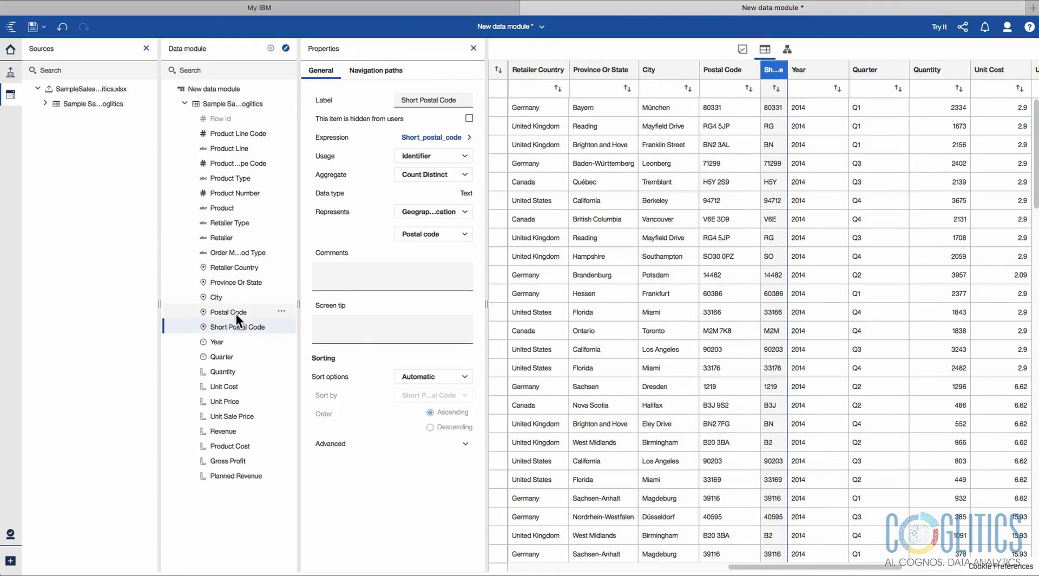
Step: Review the Postal Code, Short Postal Code, Year and Quarter properties, with Quarter representing Time at Quarter level
{"action": "left_click", "coordinate": [236, 313]}
{"action": "left_click", "coordinate": [235, 326]}
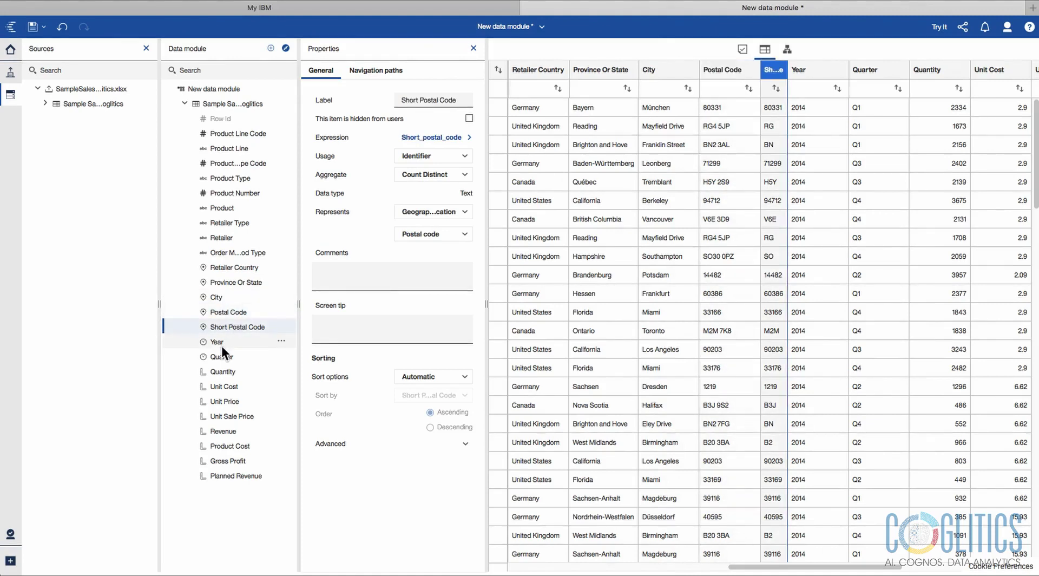
{"action": "left_click", "coordinate": [222, 342]}
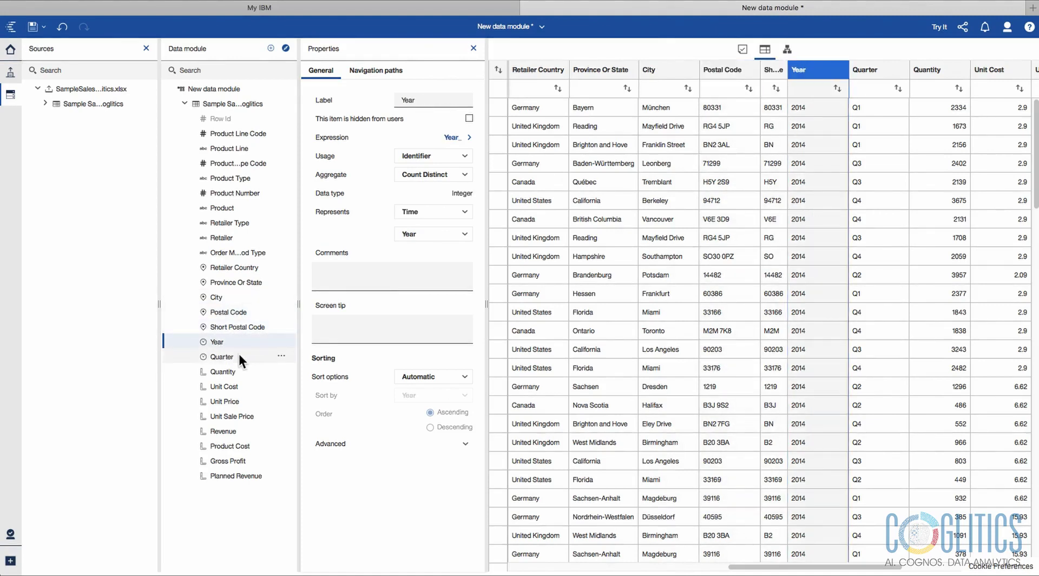
{"action": "left_click", "coordinate": [239, 358]}
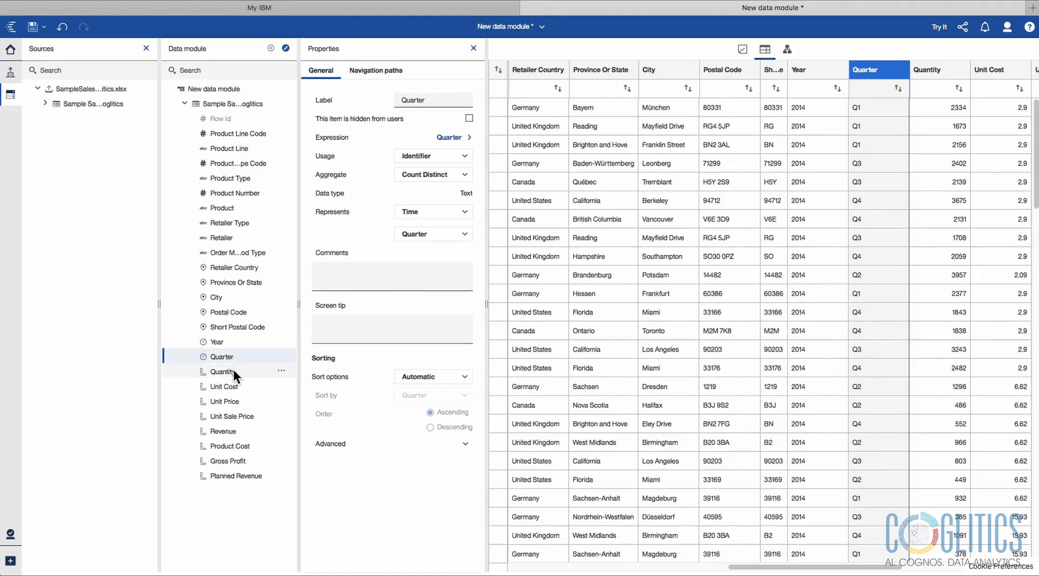
{"action": "left_click", "coordinate": [233, 375]}
Step: Enable sorting for Quarter and Year, with Year sorted in ascending order
{"action": "left_click", "coordinate": [242, 353]}
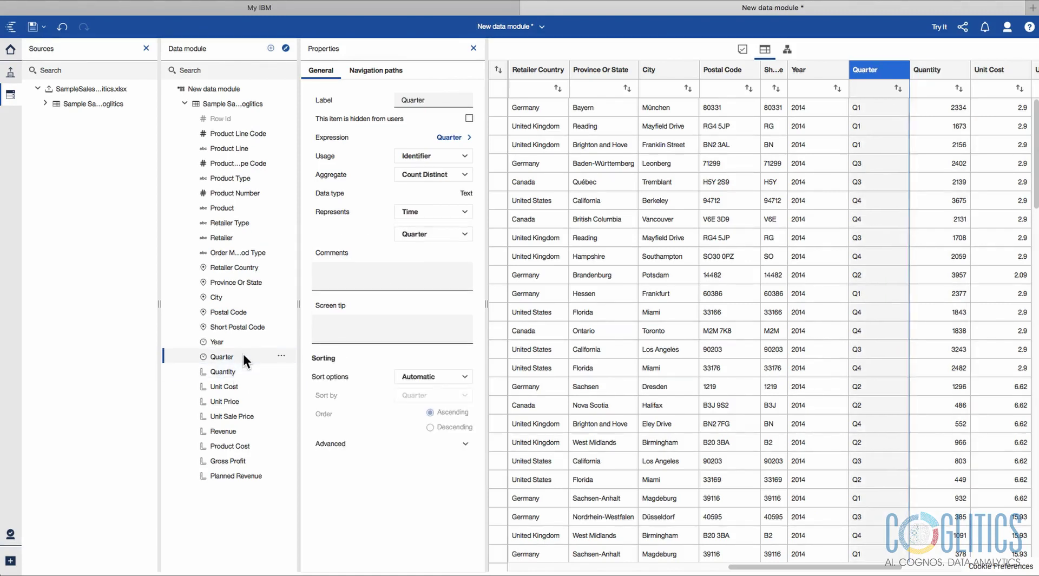
{"action": "left_click", "coordinate": [461, 379]}
{"action": "left_click", "coordinate": [437, 406]}
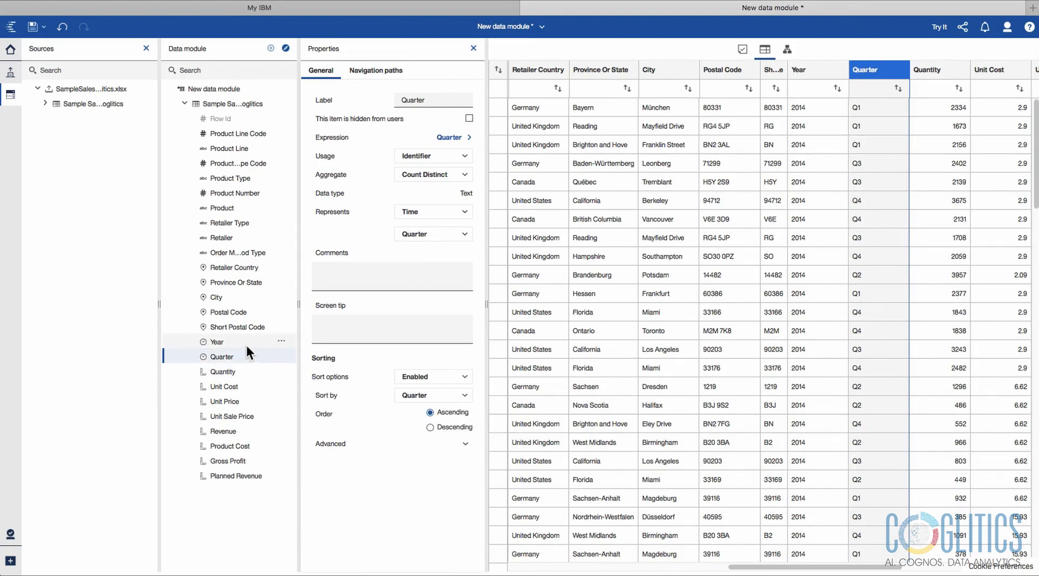
{"action": "left_click", "coordinate": [244, 342]}
{"action": "left_click", "coordinate": [438, 382]}
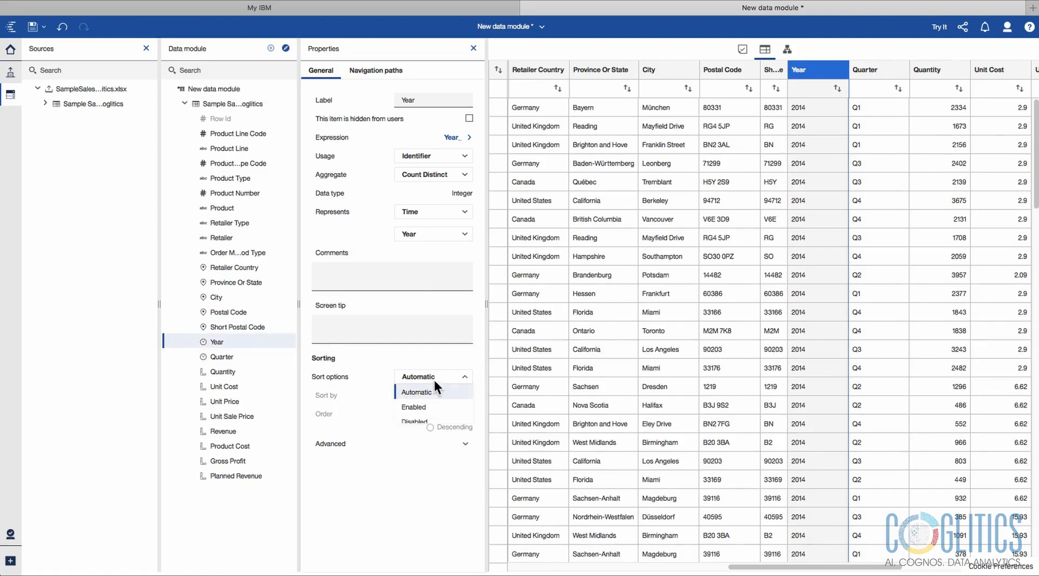
{"action": "left_click", "coordinate": [437, 404]}
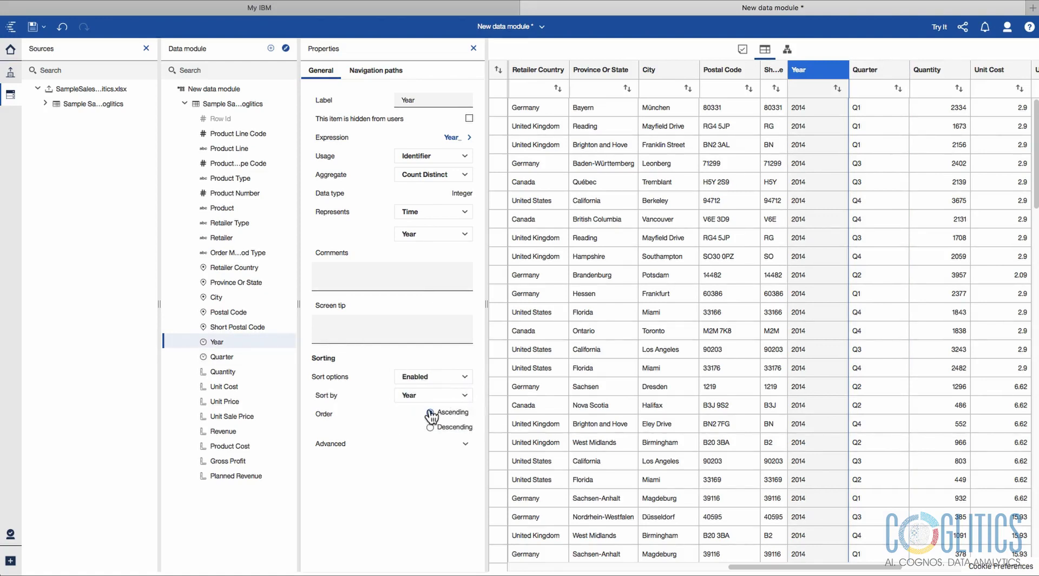
{"action": "left_click", "coordinate": [430, 413]}
Step: Compare the aggregate settings of Quantity, Unit Cost and Unit Price
{"action": "left_click", "coordinate": [236, 370]}
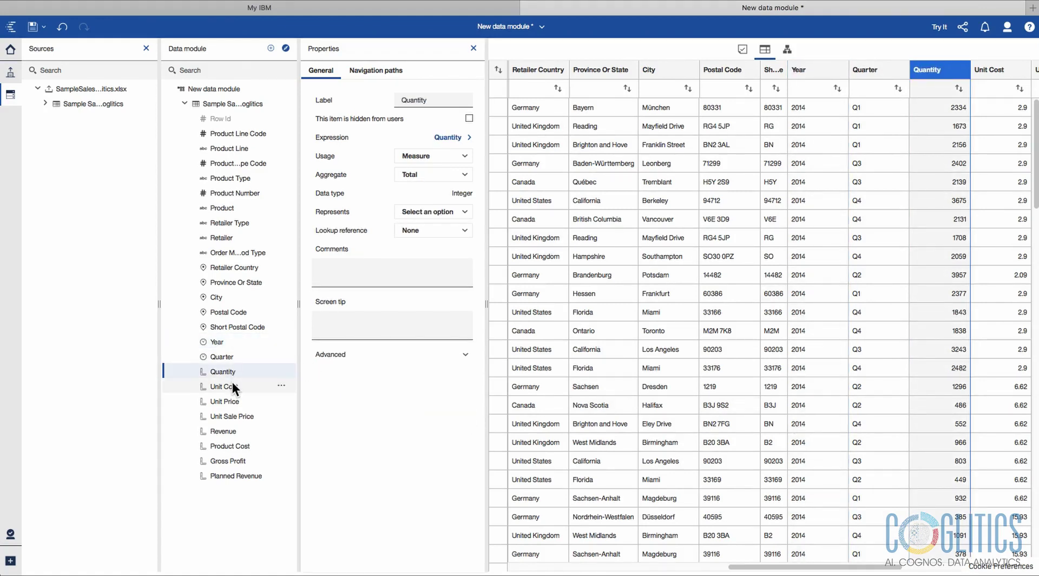
{"action": "left_click", "coordinate": [233, 385]}
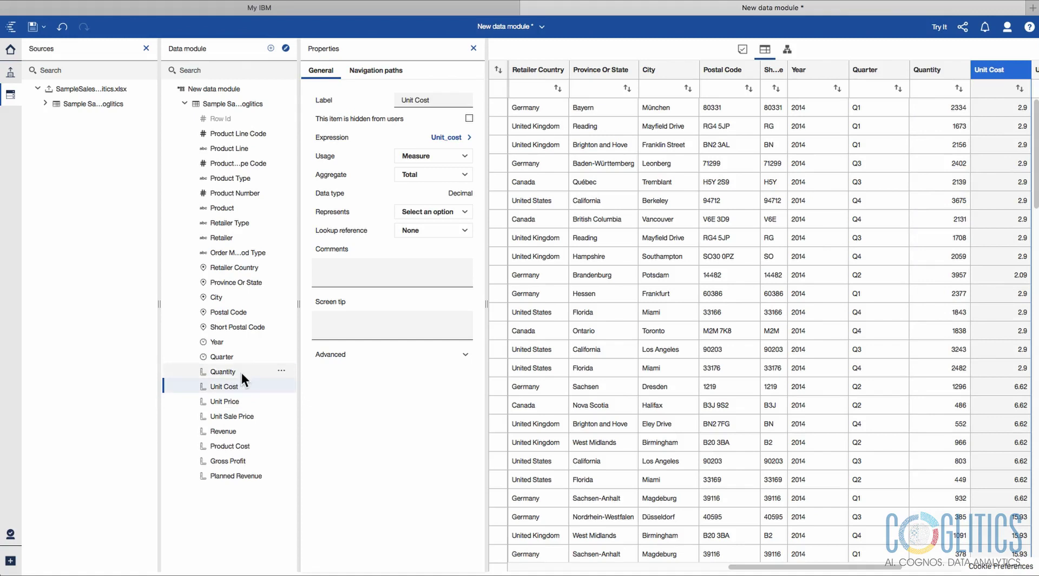
{"action": "left_click", "coordinate": [242, 373]}
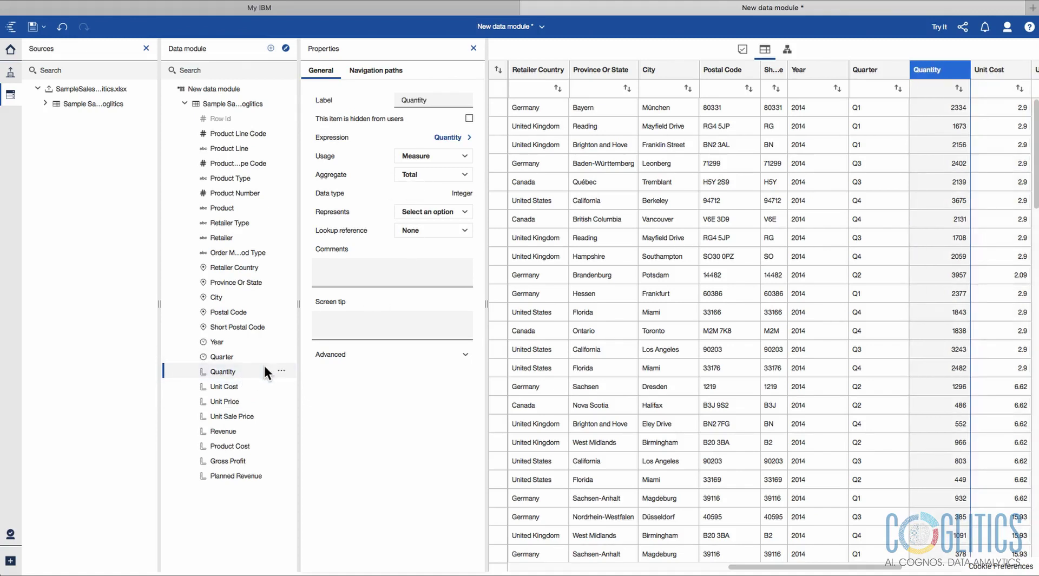
{"action": "left_click", "coordinate": [246, 385]}
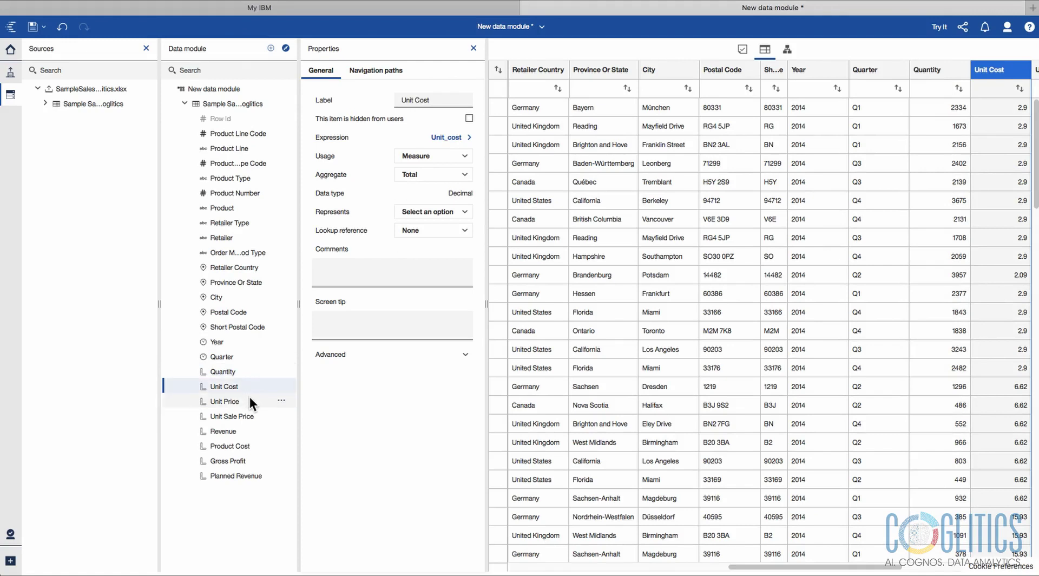
{"action": "left_click", "coordinate": [249, 401]}
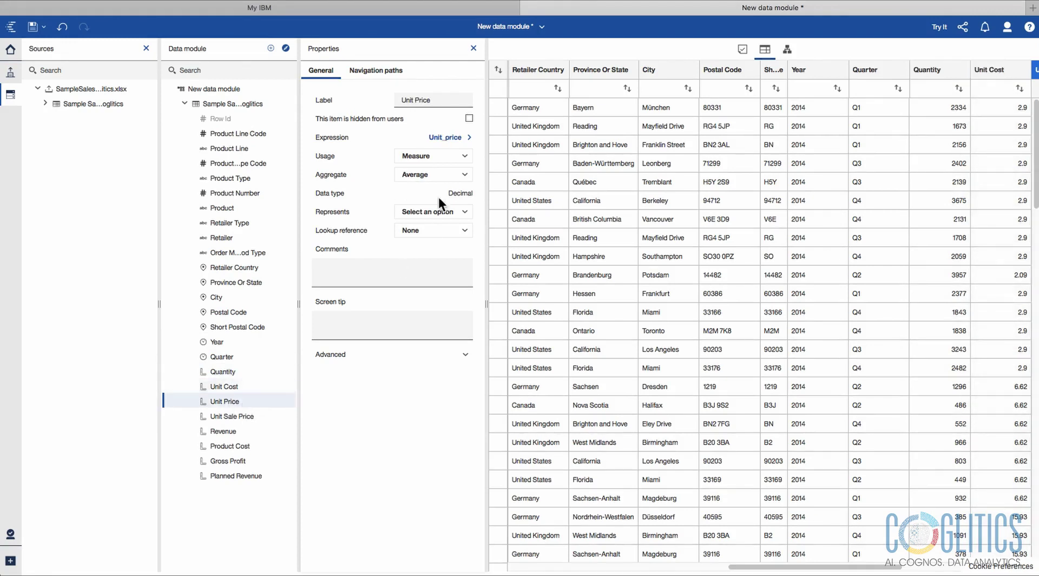
{"action": "left_click", "coordinate": [258, 386]}
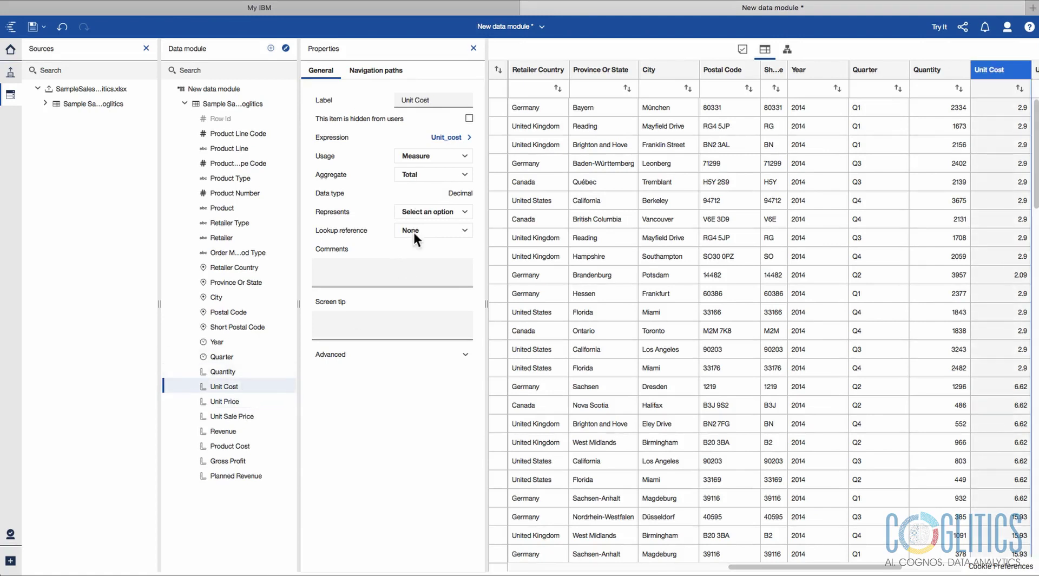
Step: Change Unit Cost's Aggregate from Total to Average, matching Unit Price
{"action": "left_click", "coordinate": [448, 179]}
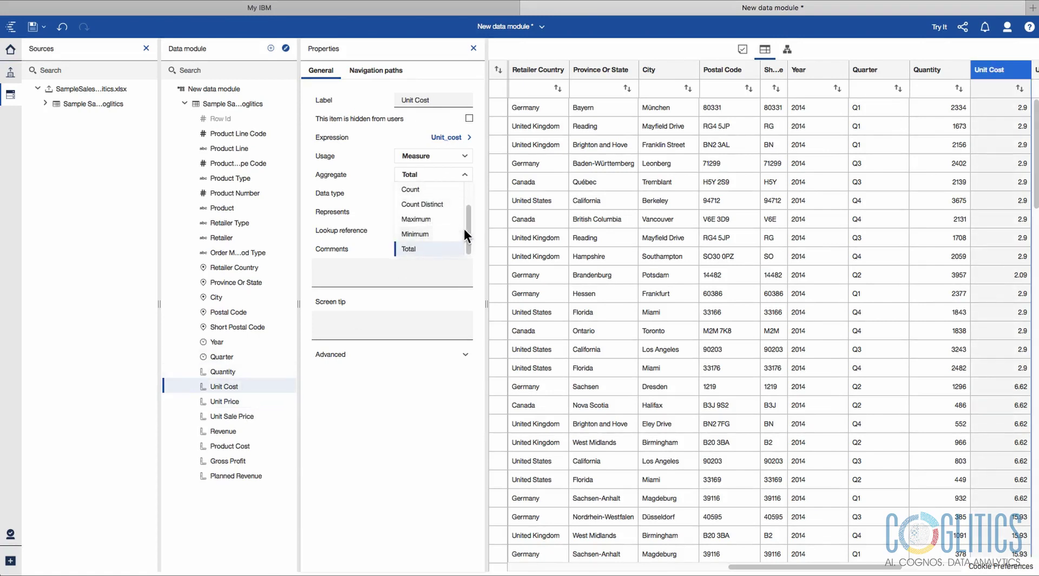
{"action": "left_click_drag", "start_coordinate": [464, 228], "coordinate": [469, 187]}
{"action": "left_click", "coordinate": [427, 203]}
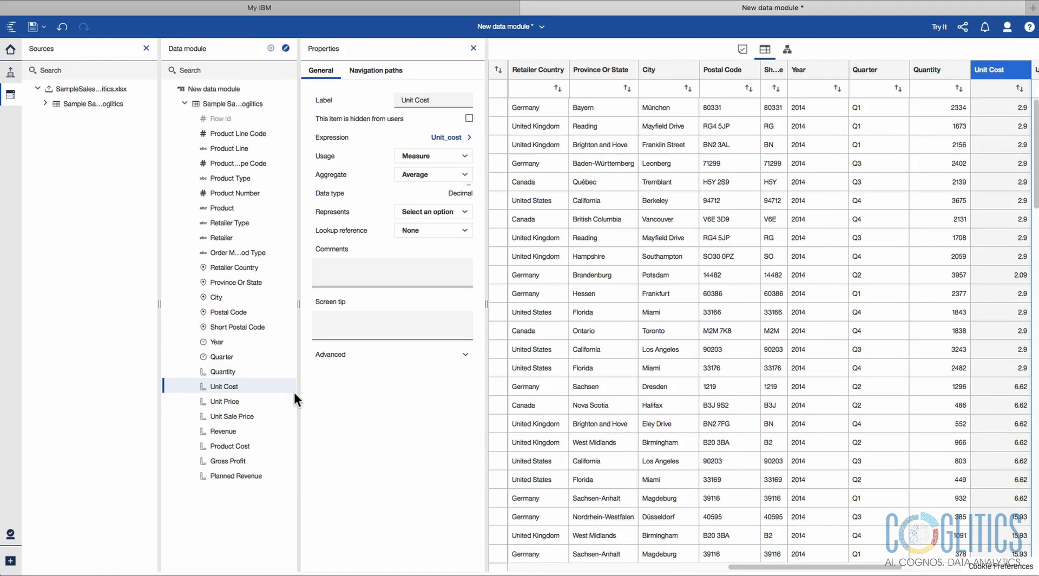
{"action": "left_click", "coordinate": [238, 401]}
{"action": "left_click", "coordinate": [236, 387]}
{"action": "left_click", "coordinate": [238, 378]}
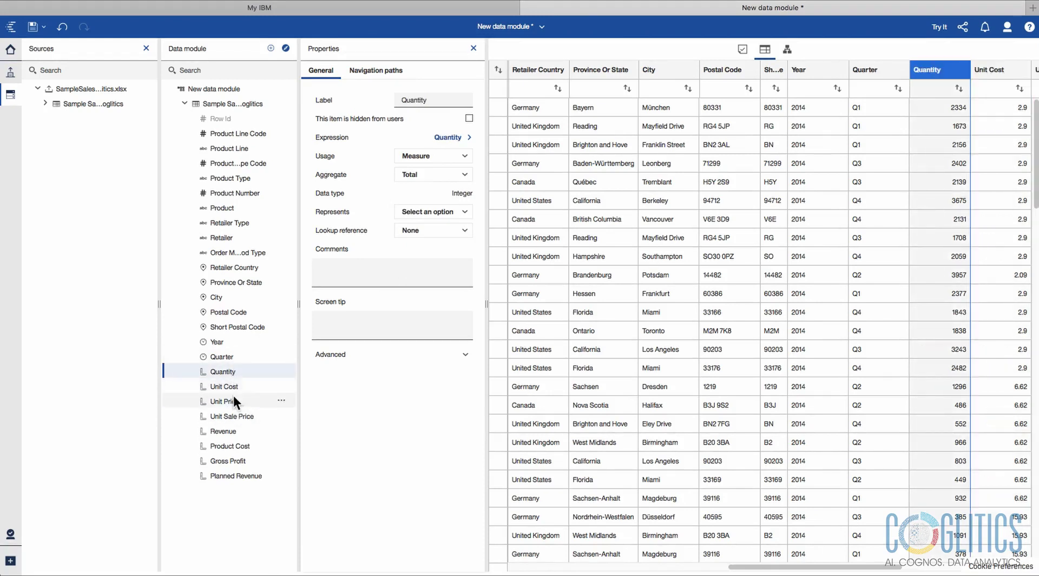
{"action": "left_click", "coordinate": [242, 407]}
{"action": "left_click", "coordinate": [245, 415]}
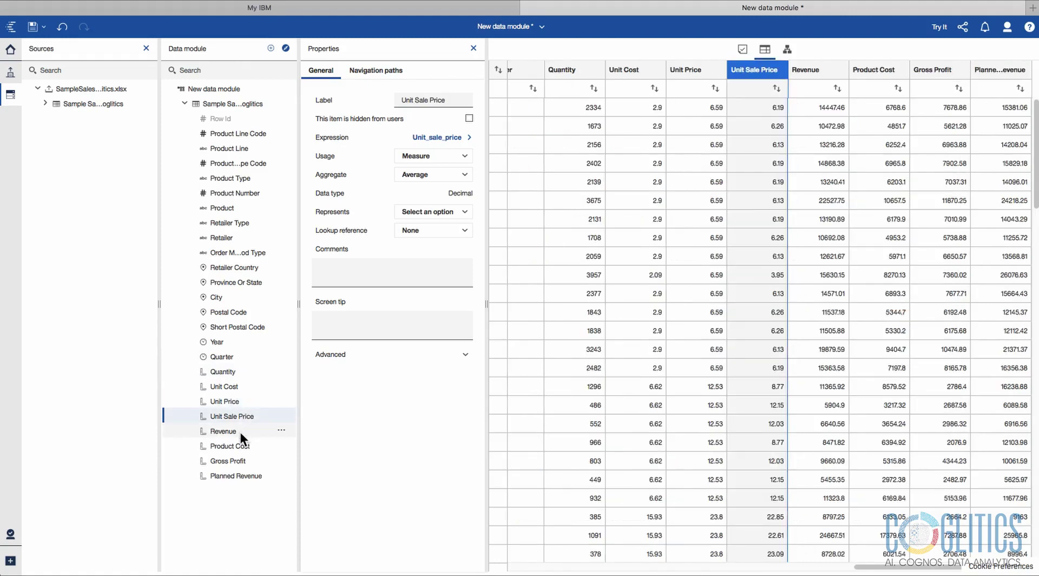
{"action": "left_click", "coordinate": [250, 431]}
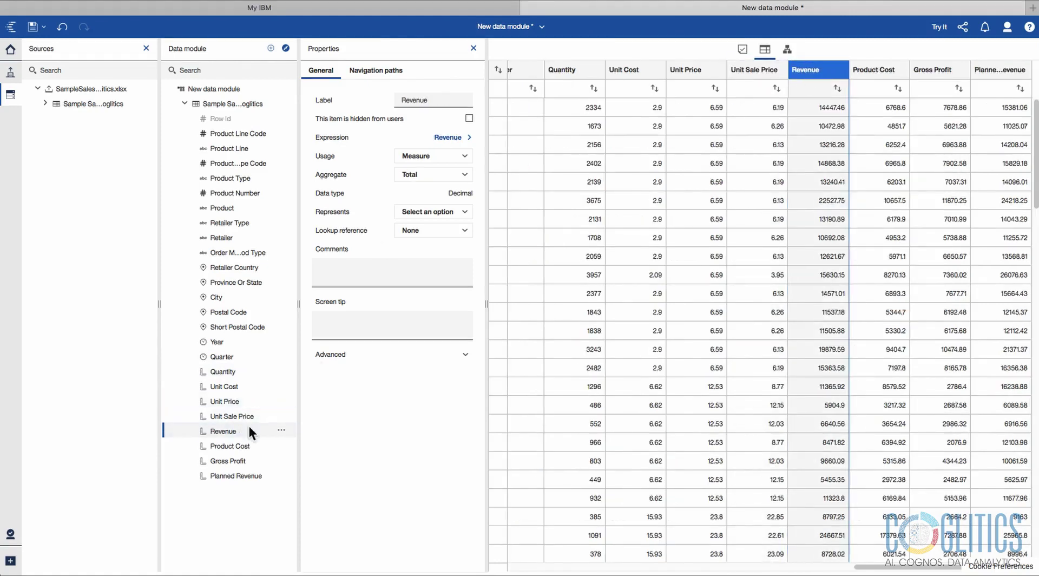
{"action": "left_click", "coordinate": [235, 446]}
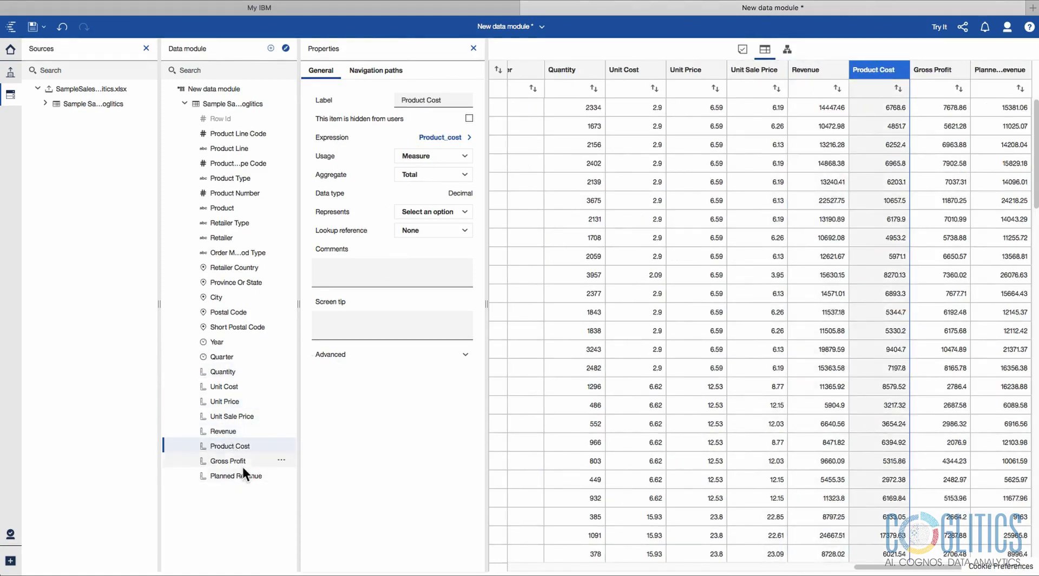
{"action": "left_click", "coordinate": [241, 463]}
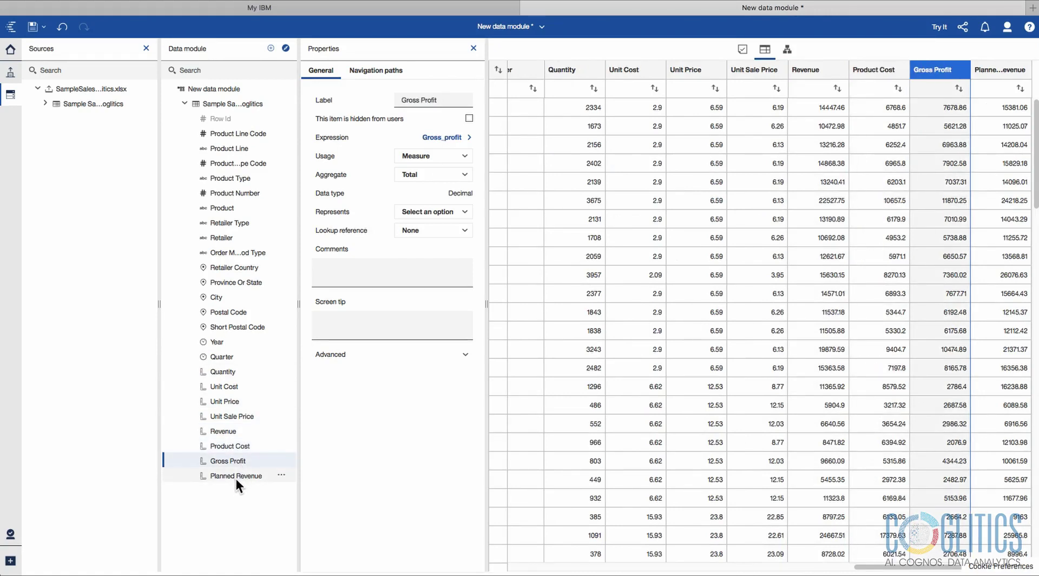
{"action": "left_click", "coordinate": [238, 476]}
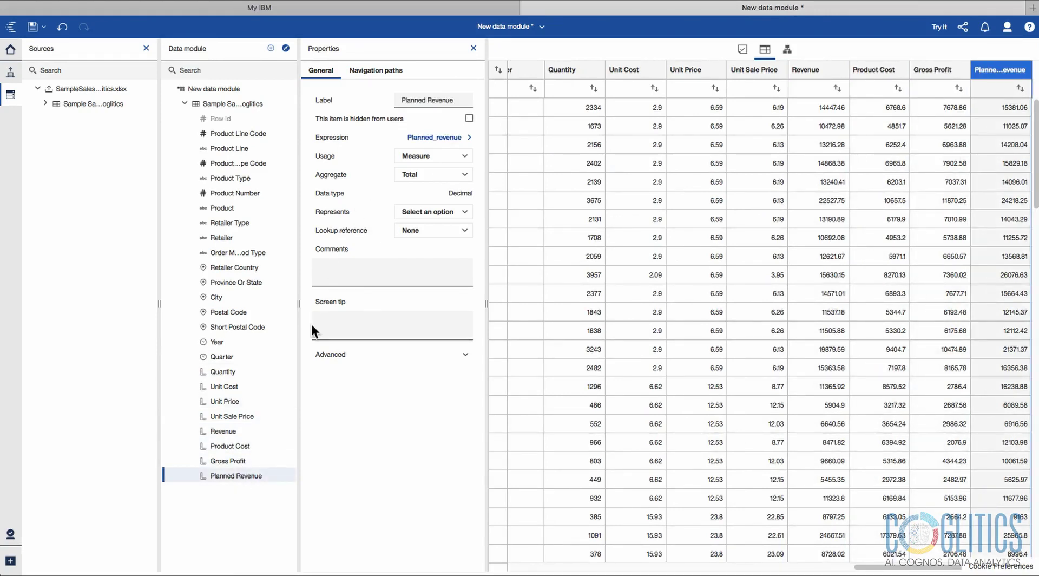
{"action": "left_click", "coordinate": [43, 30]}
Step: Save the module as 'Sales Data Coglitics - Data Module' in My content > Data Modules
{"action": "left_click", "coordinate": [25, 71]}
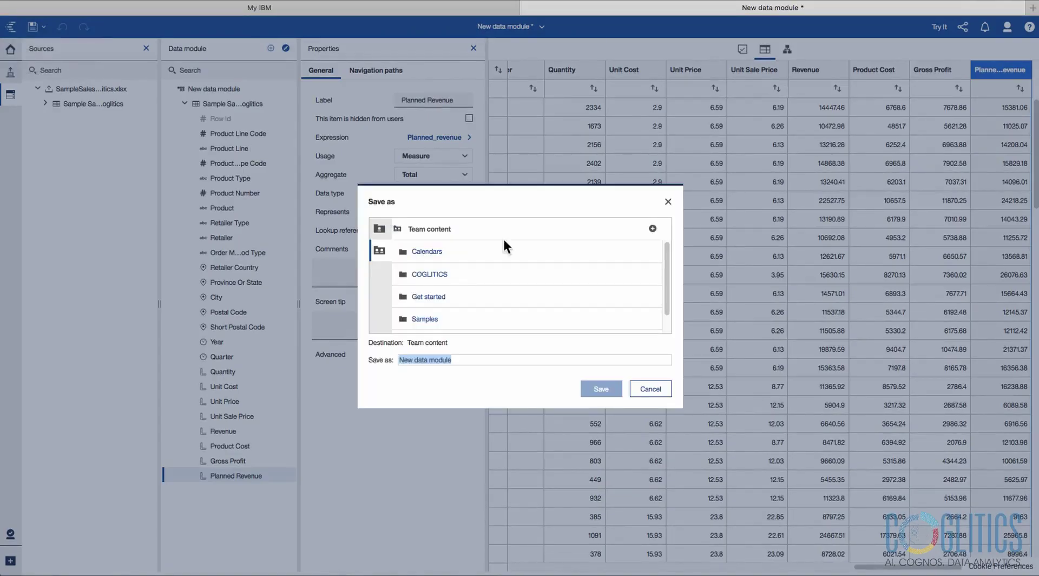
{"action": "left_click", "coordinate": [380, 230]}
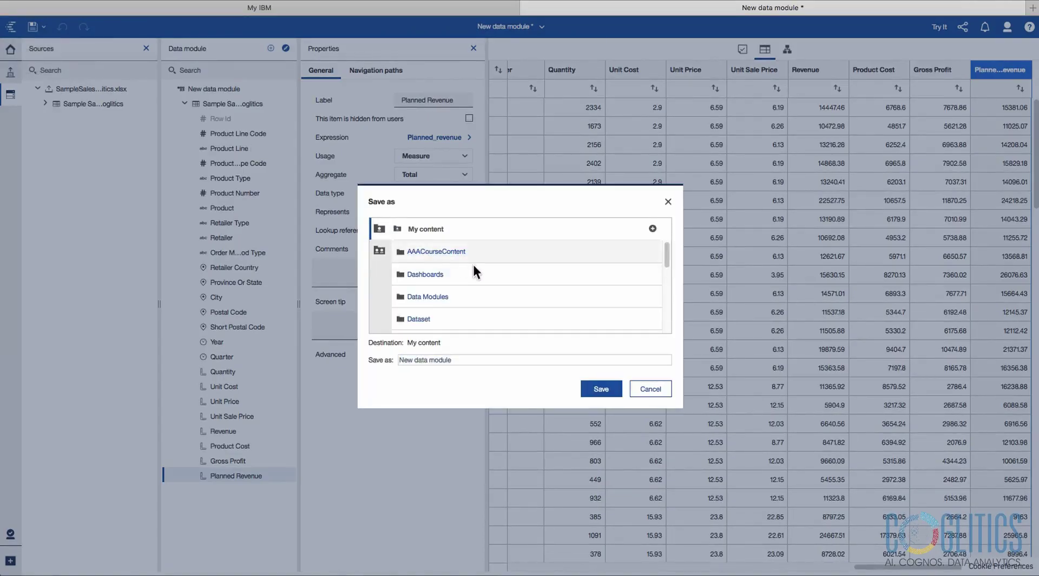
{"action": "left_click", "coordinate": [420, 301]}
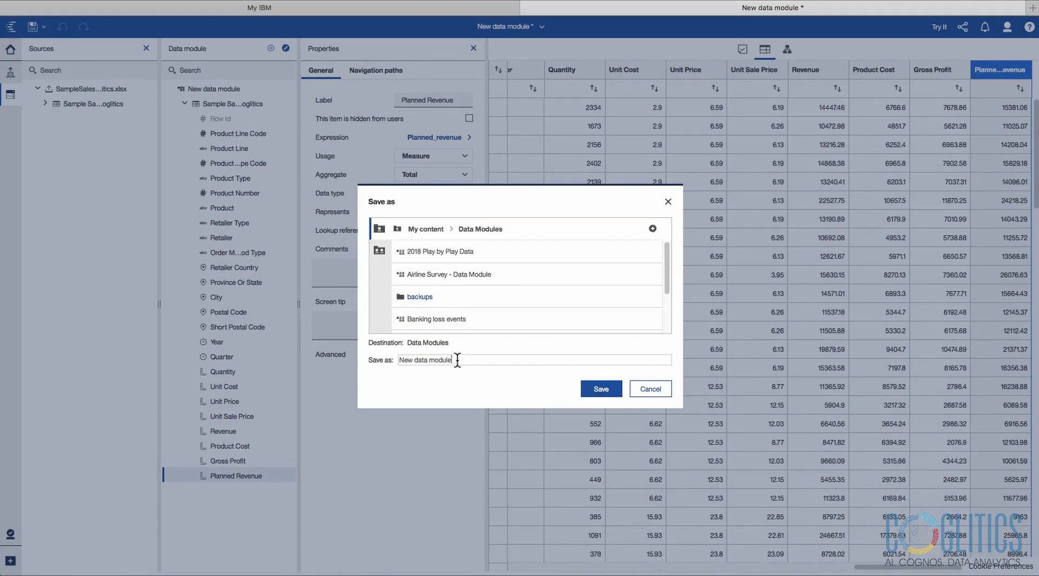
{"action": "left_click_drag", "start_coordinate": [457, 360], "coordinate": [352, 357]}
{"action": "type", "text": "Sales"}
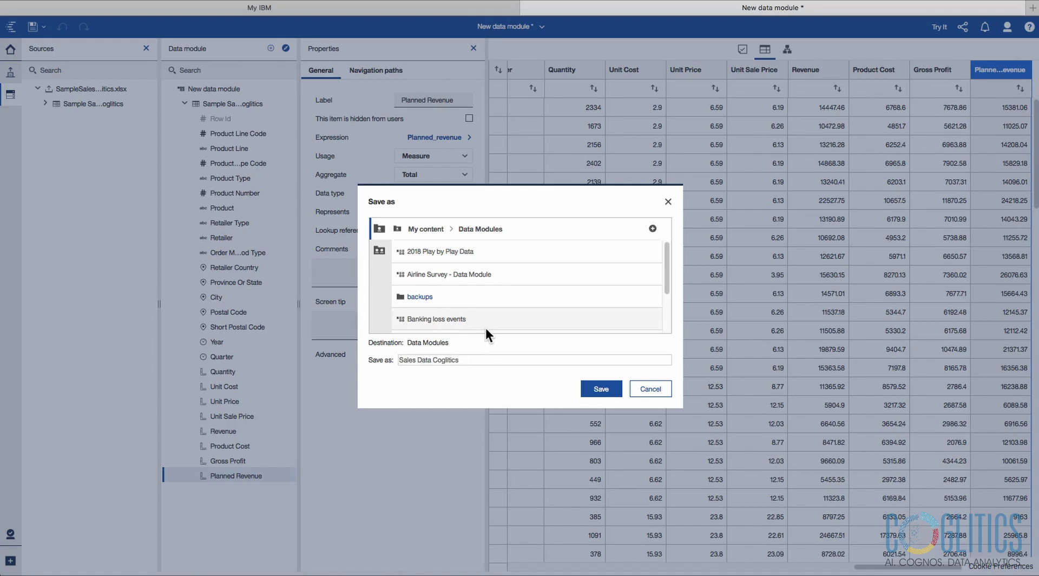
{"action": "type", "text": "- Data Module"}
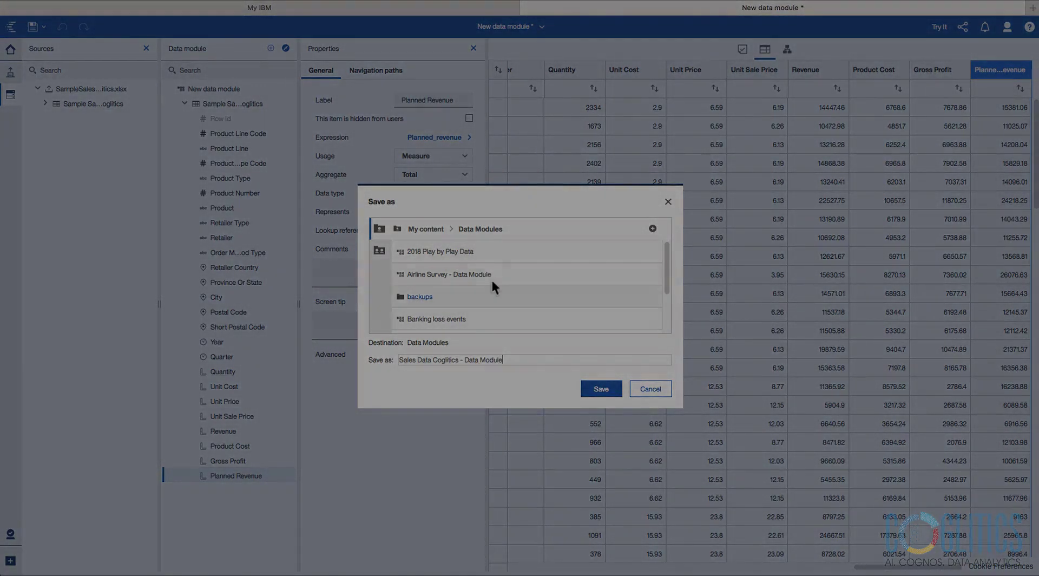
{"action": "left_click", "coordinate": [601, 389]}
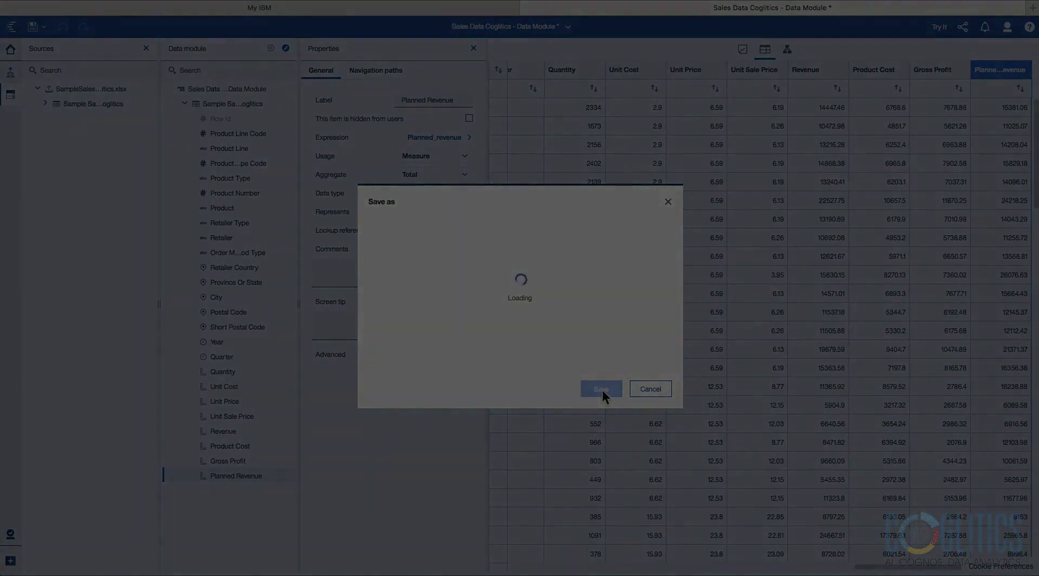